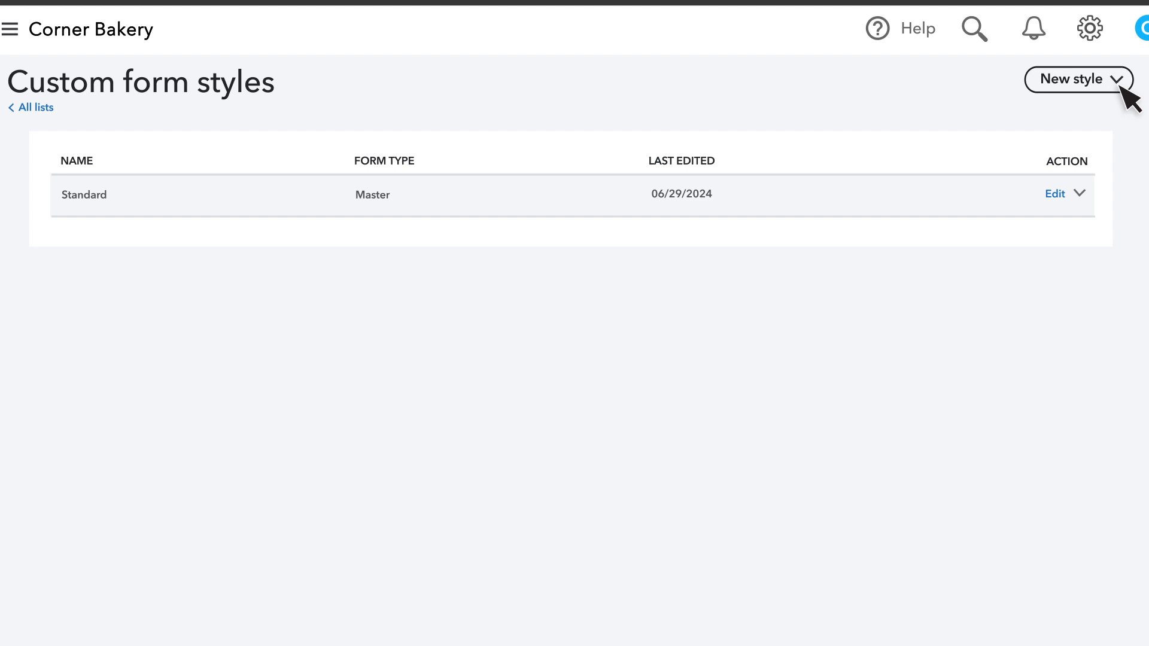
Step: Create a new invoice form style, comparing the Friendly and Bold templates before settling on Airy new
click(1117, 84)
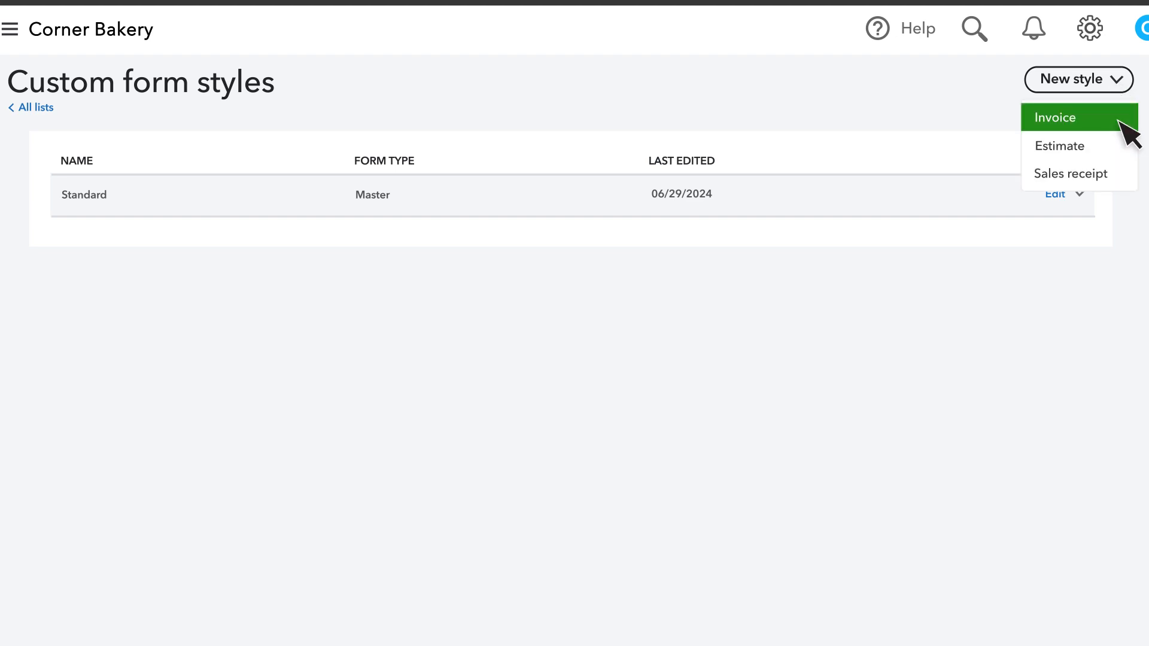
click(1117, 120)
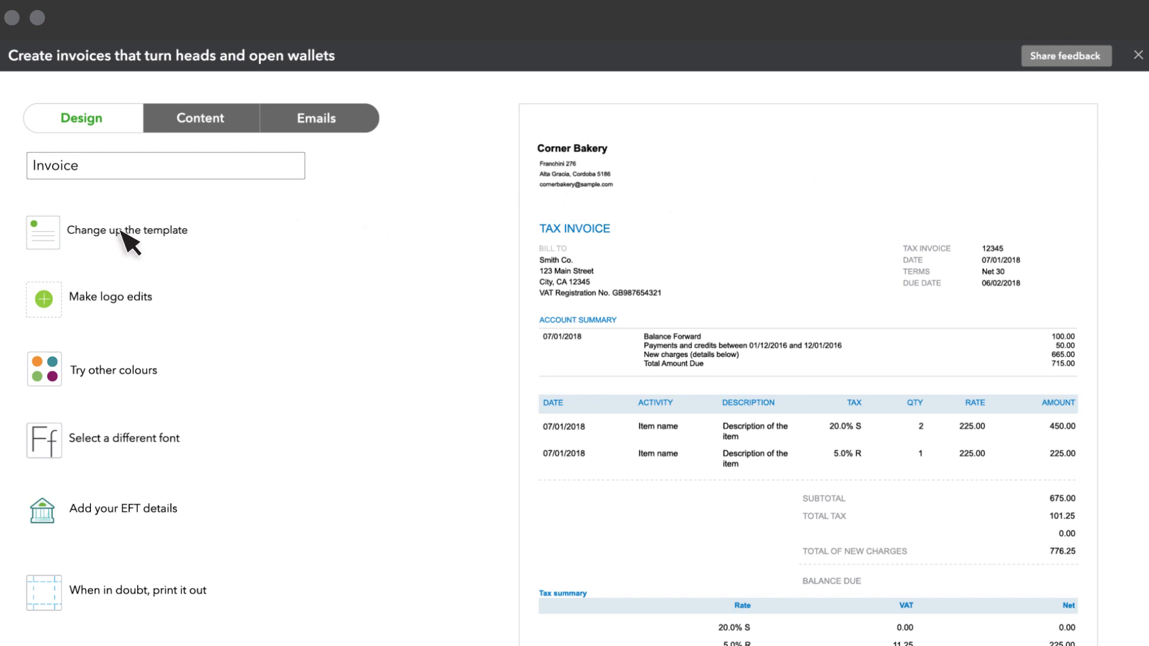
click(84, 234)
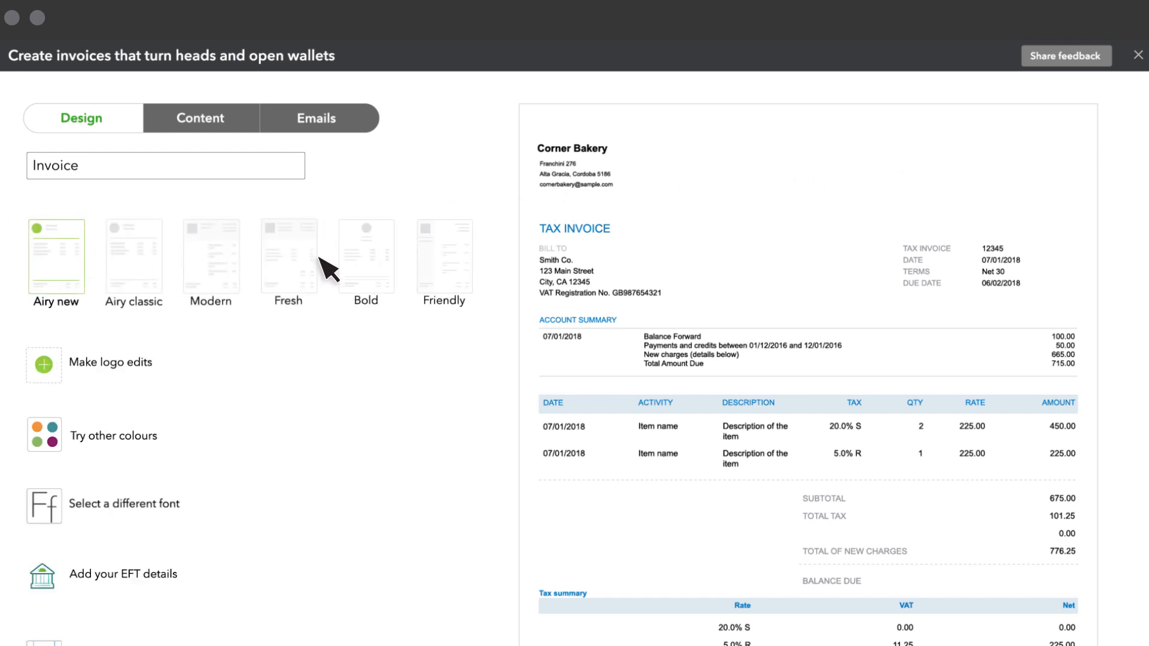
click(458, 272)
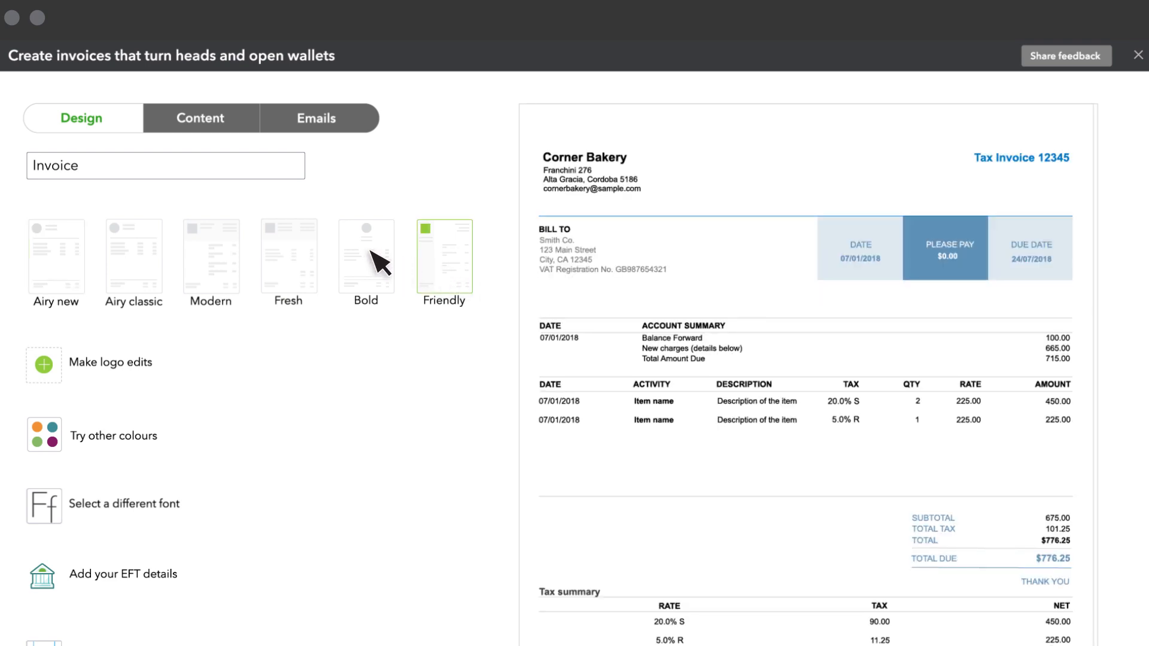
click(374, 256)
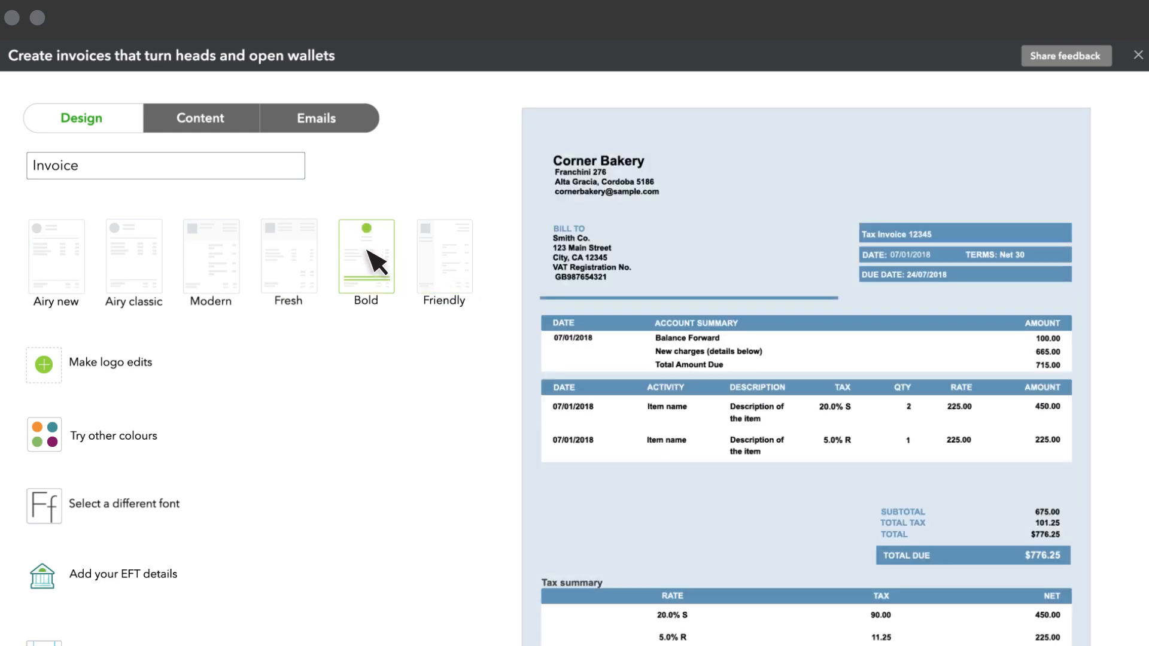
click(60, 248)
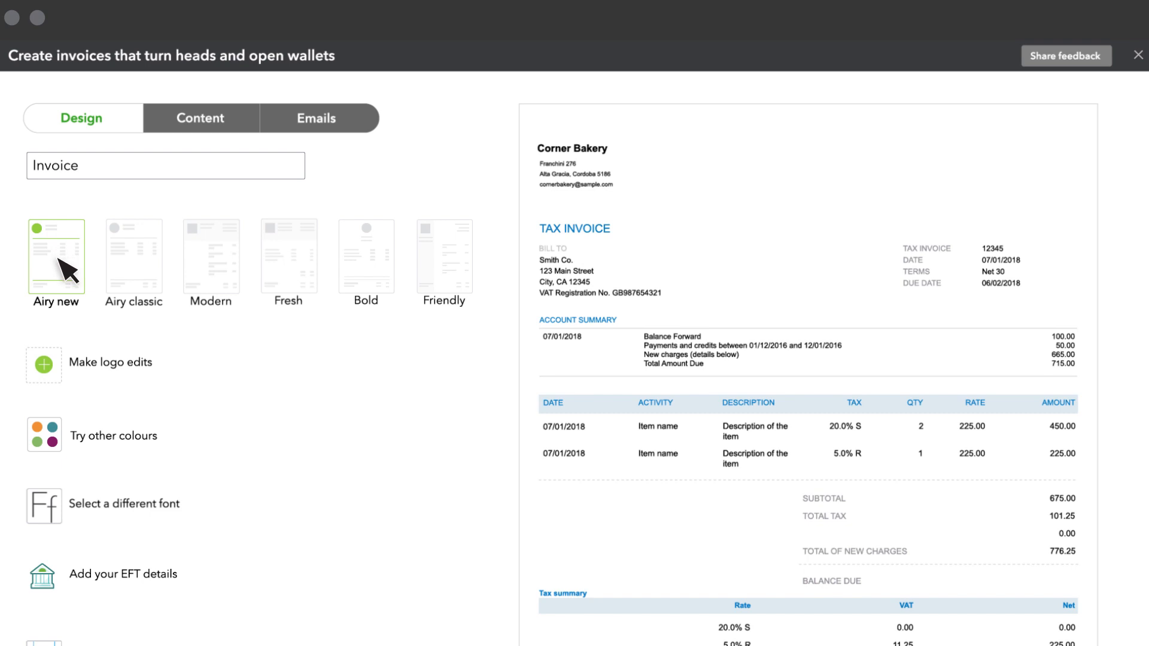
Step: Add the existing bread loaf logo to the invoice design and save the choice
click(52, 367)
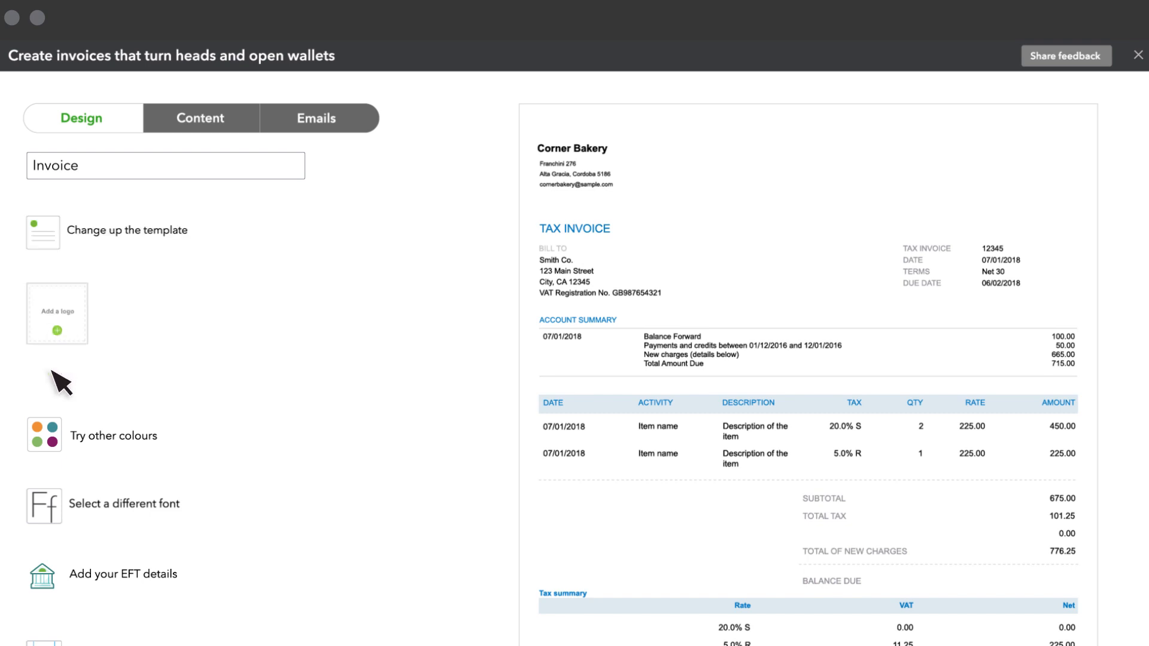
click(58, 312)
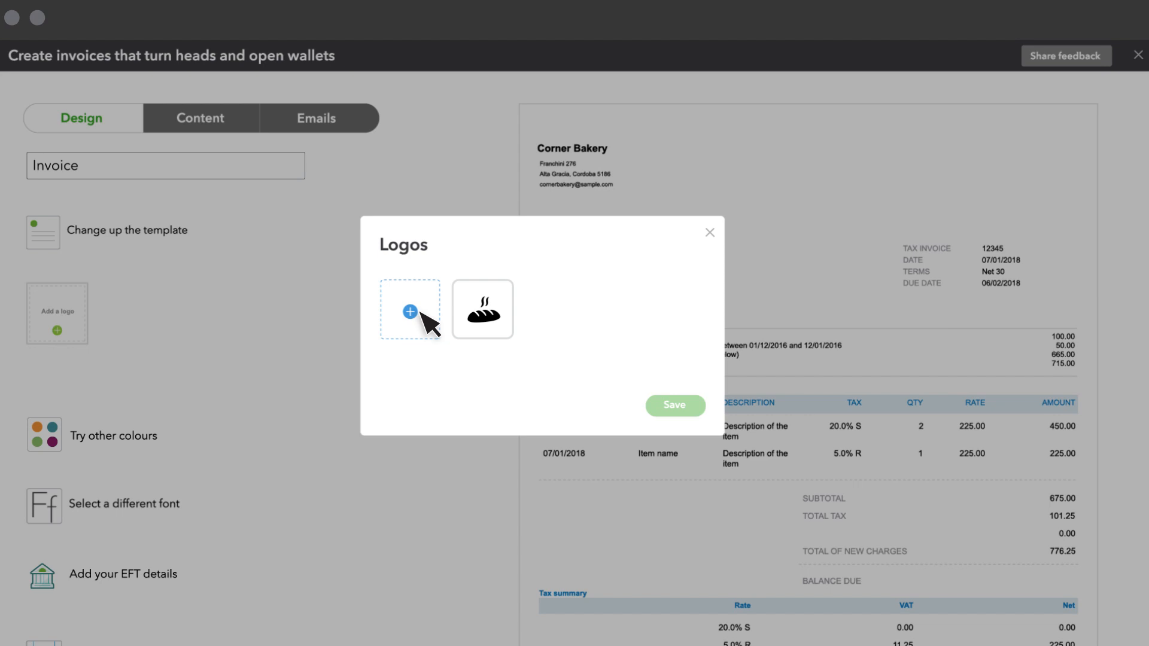
click(491, 328)
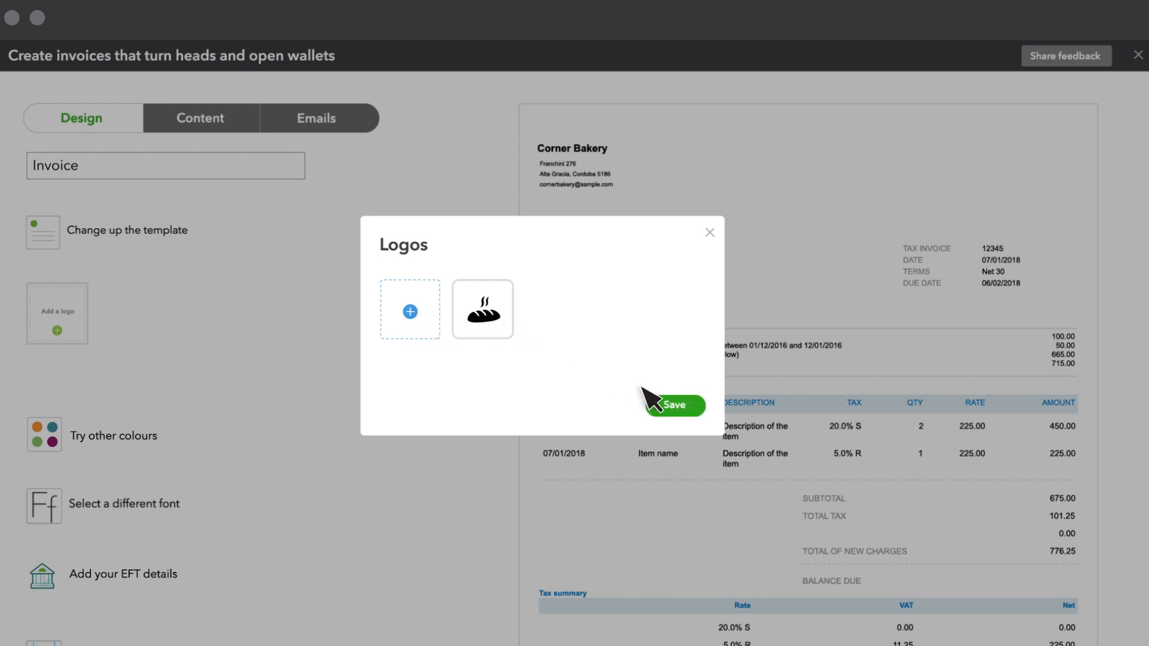
click(675, 405)
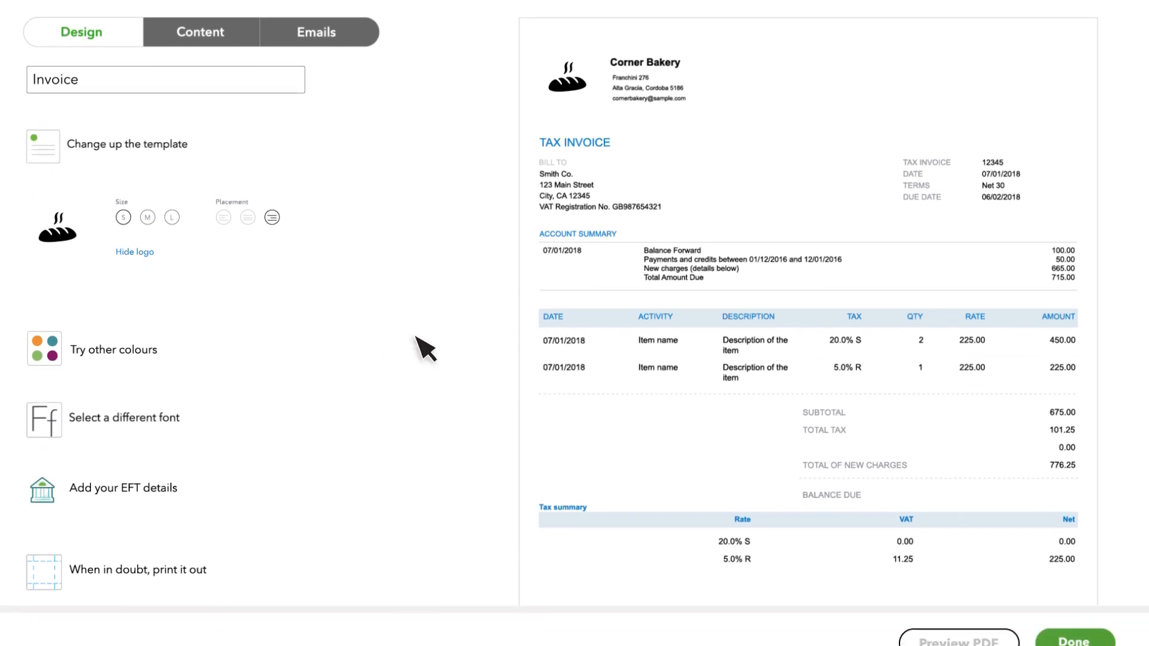
Step: Examine the invoice design's colour choices and its page margin and print options
click(82, 354)
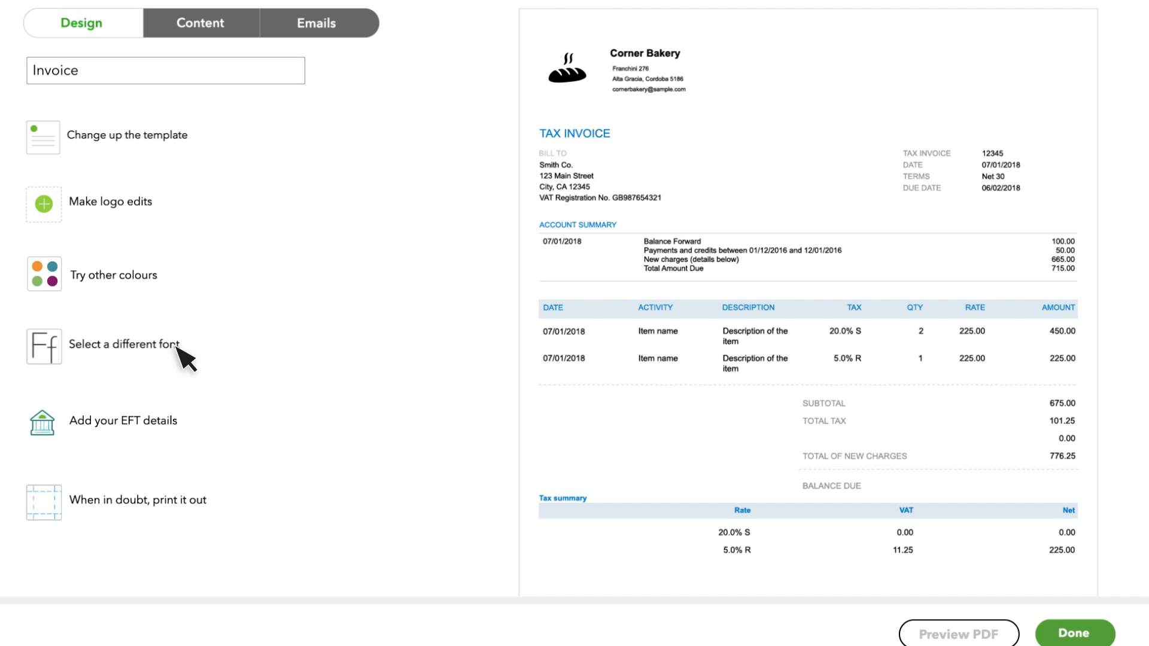
click(135, 501)
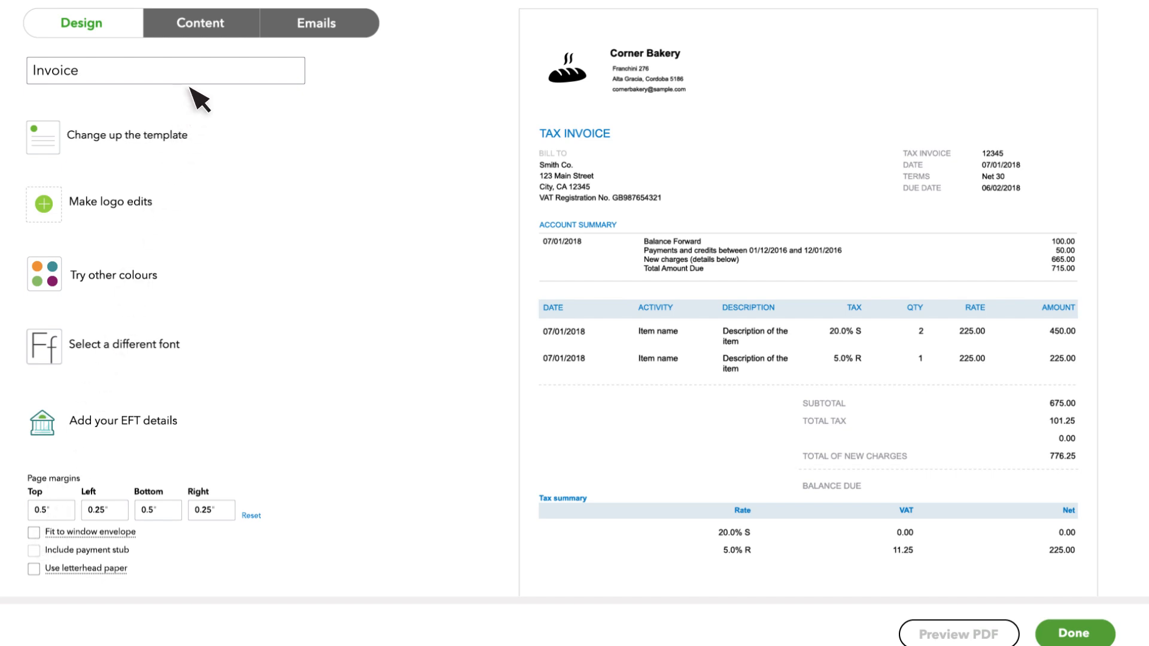
Step: In the invoice's header content, rename the Estimate form to Quote and turn off custom transaction numbers
click(211, 32)
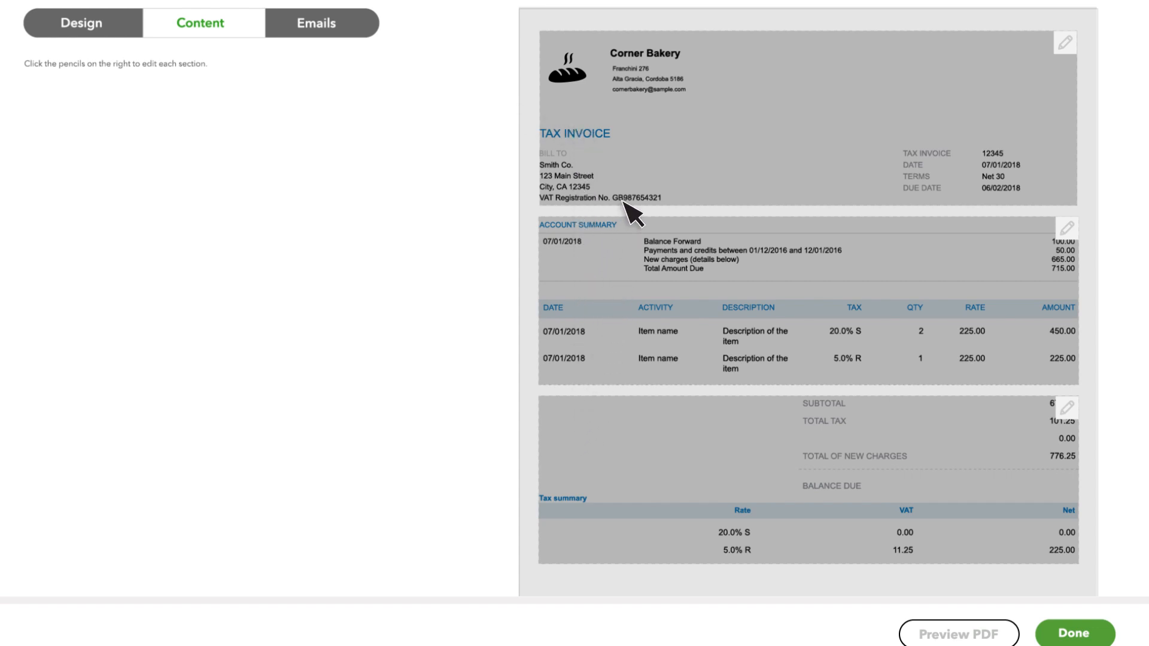
click(633, 153)
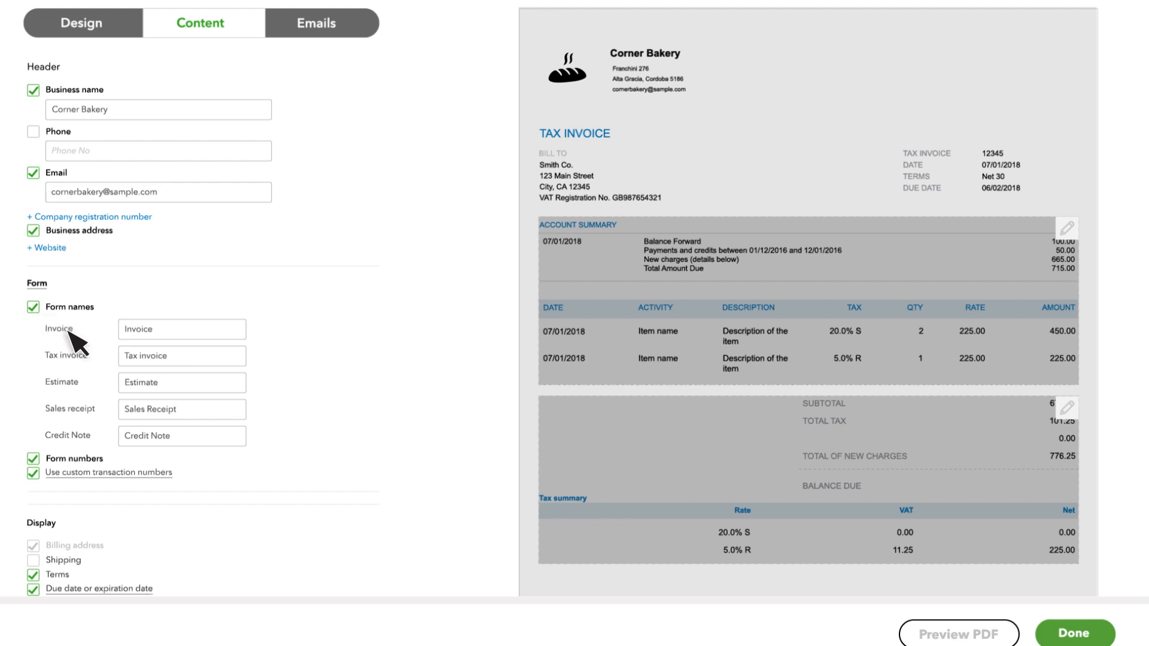
click(134, 385)
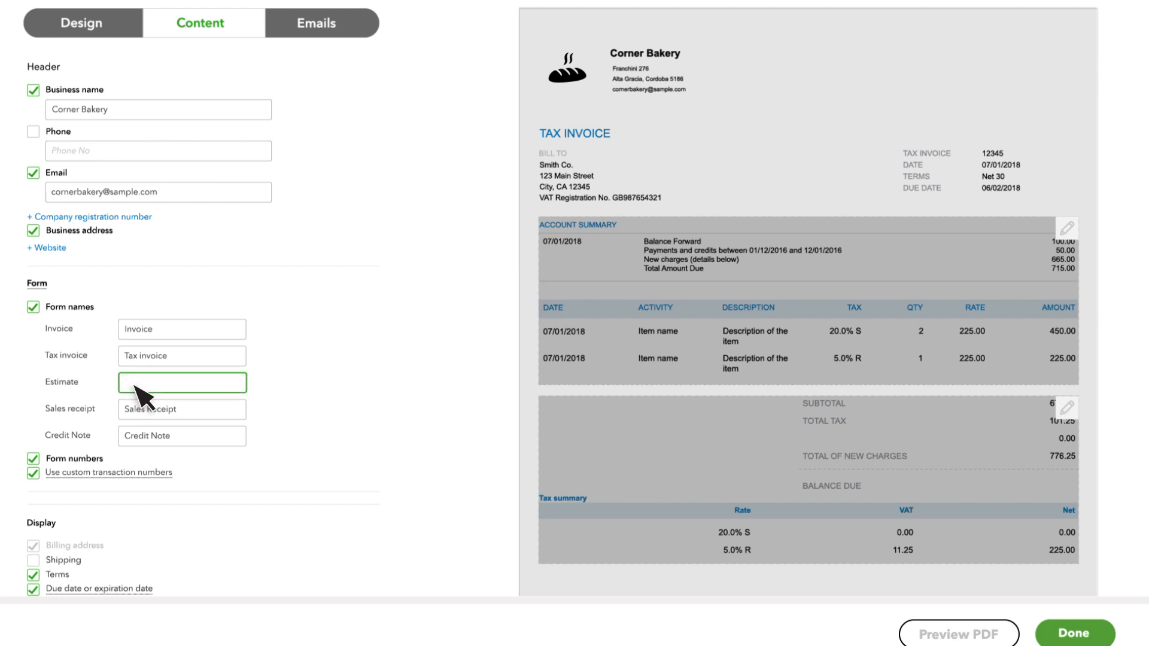
text(Quote)
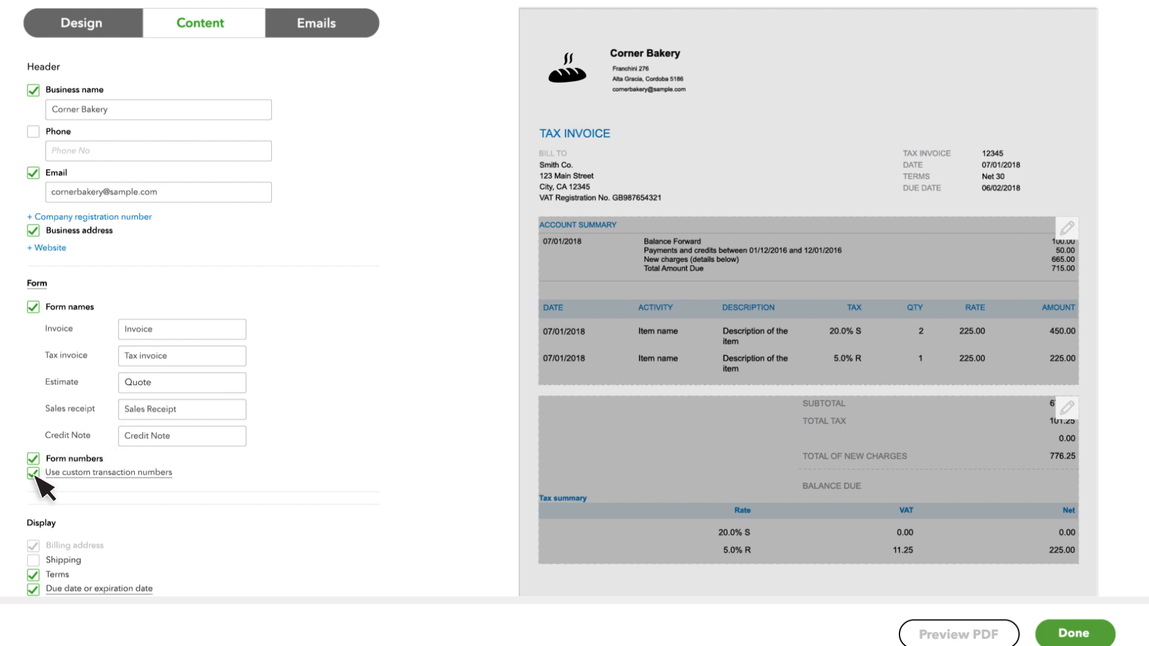
click(33, 474)
scroll(48, 492, down, 2)
scroll(53, 500, down, 3)
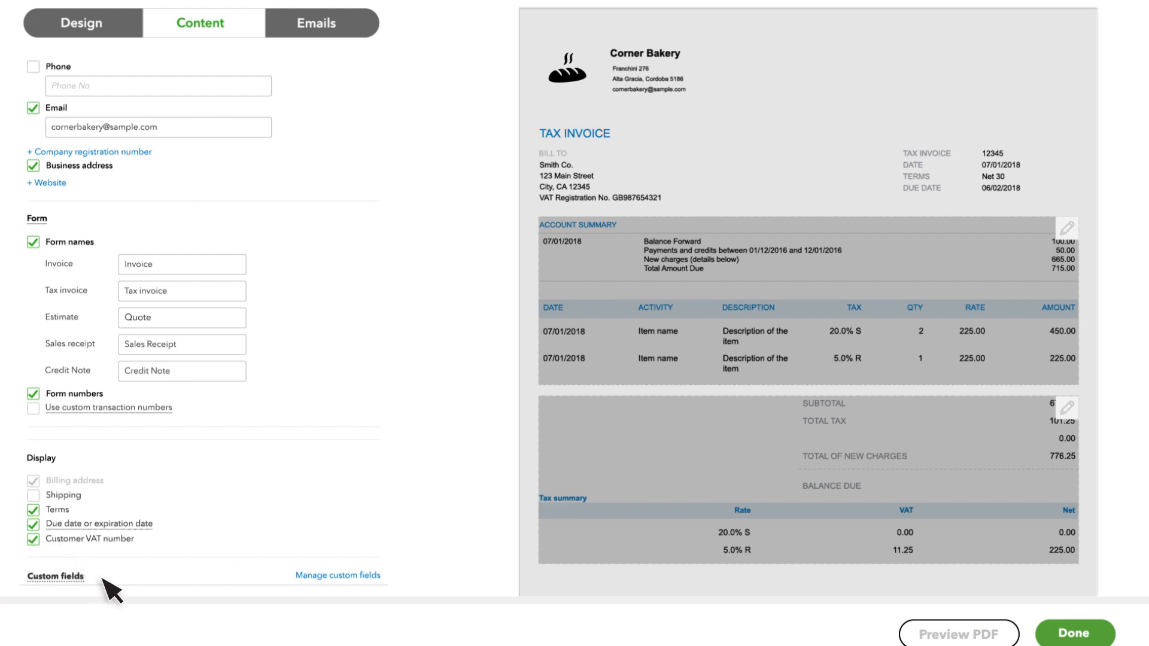
Step: In the invoice's activity table, hide the Date column and move Quantity above Product/Service
click(600, 263)
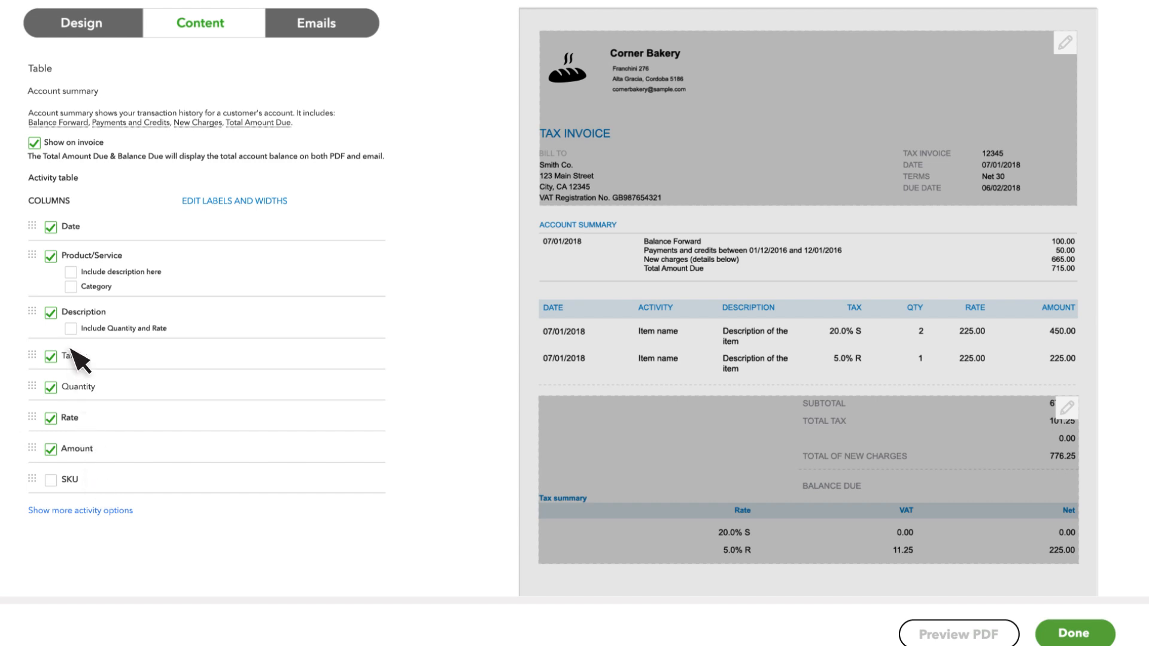
click(51, 227)
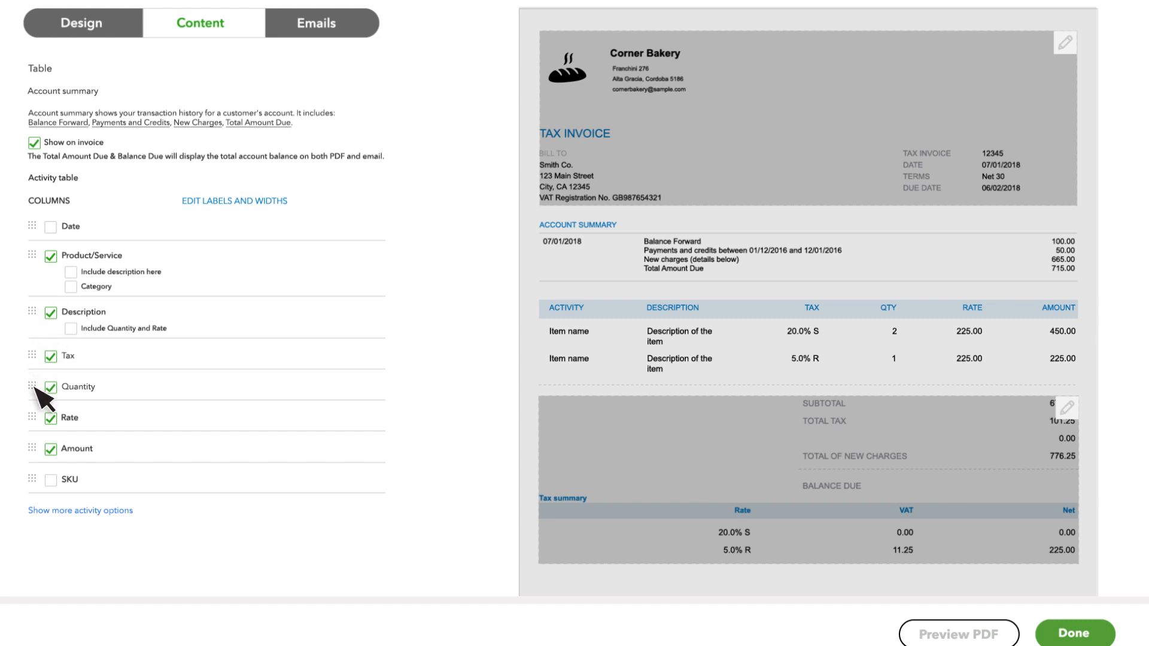
drag(34, 387, 37, 259)
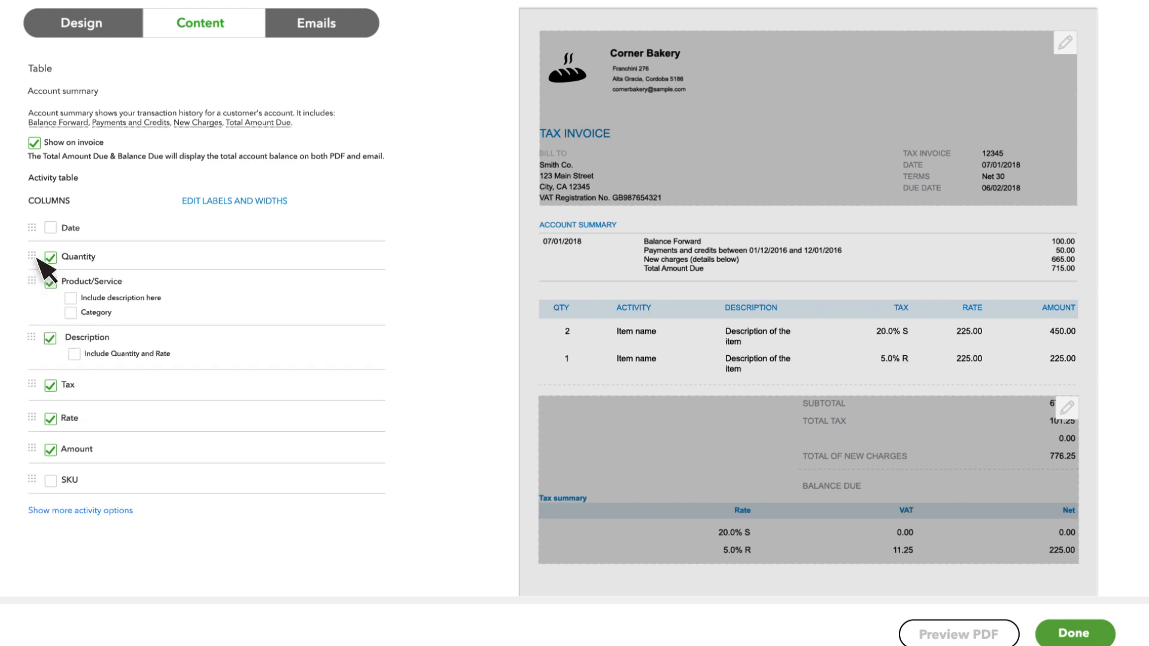
Step: Change the label of the activity table's Product/Service column to "Product/Service"
click(209, 203)
click(228, 298)
key(BackSpace)
key(BackSpace)
key(BackSpace)
key(BackSpace)
key(BackSpace)
key(BackSpace)
key(BackSpace)
key(BackSpace)
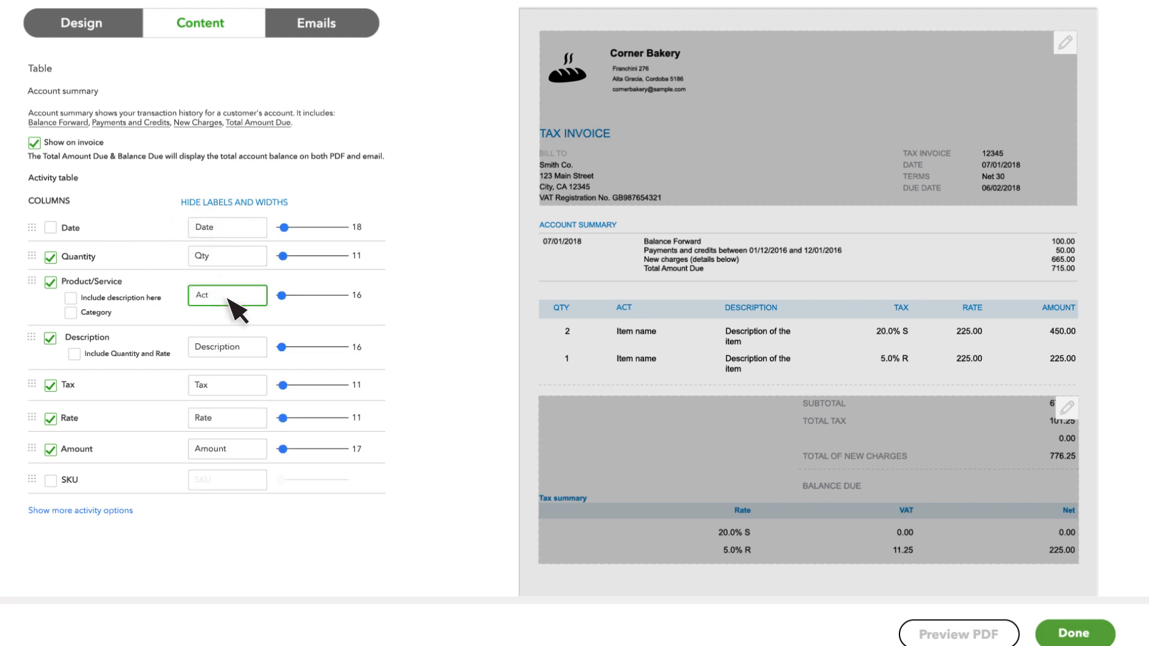
text(Product/Service)
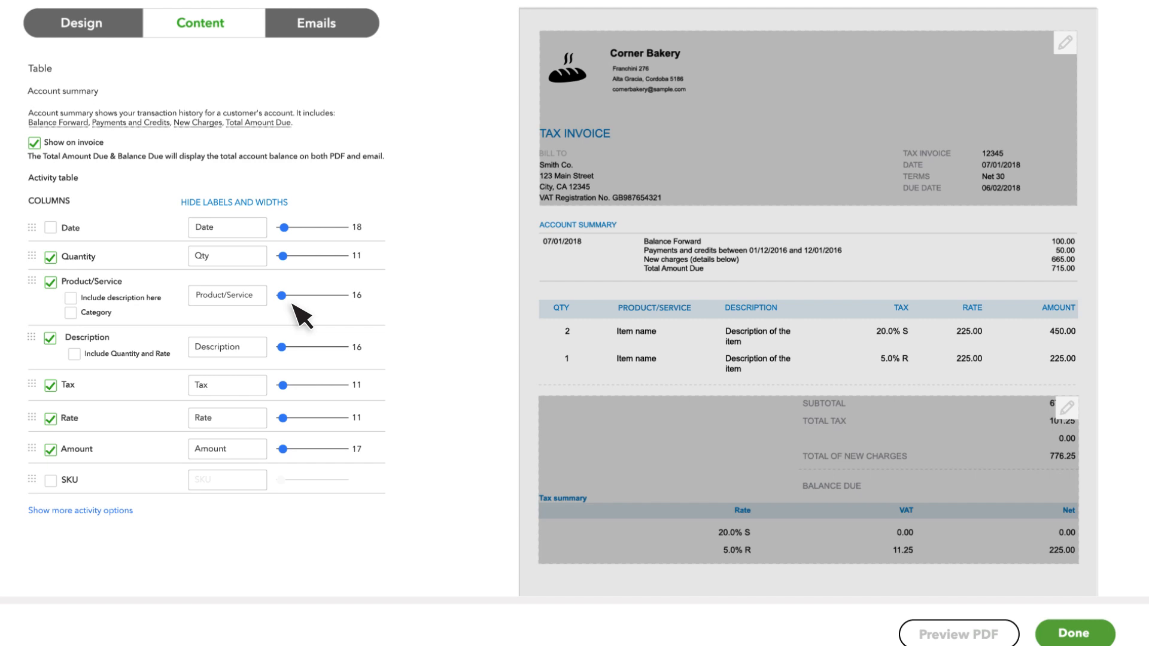
click(283, 203)
Step: Examine the activity table's additional options and the invoice's footer content settings
scroll(290, 215, down, 2)
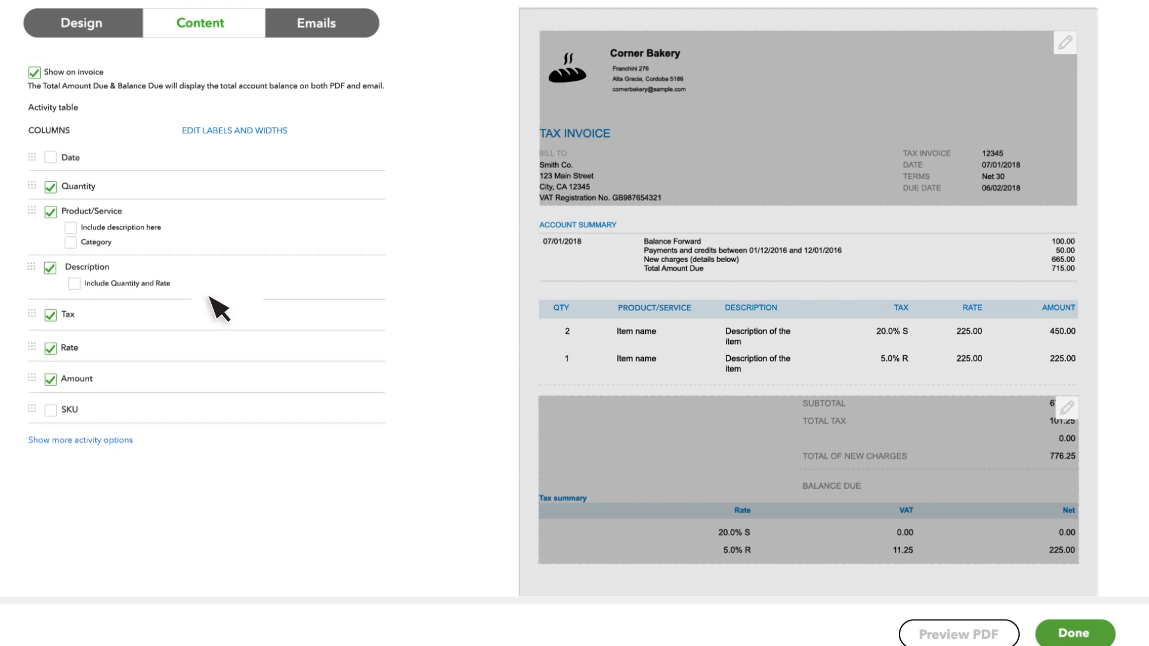
click(100, 440)
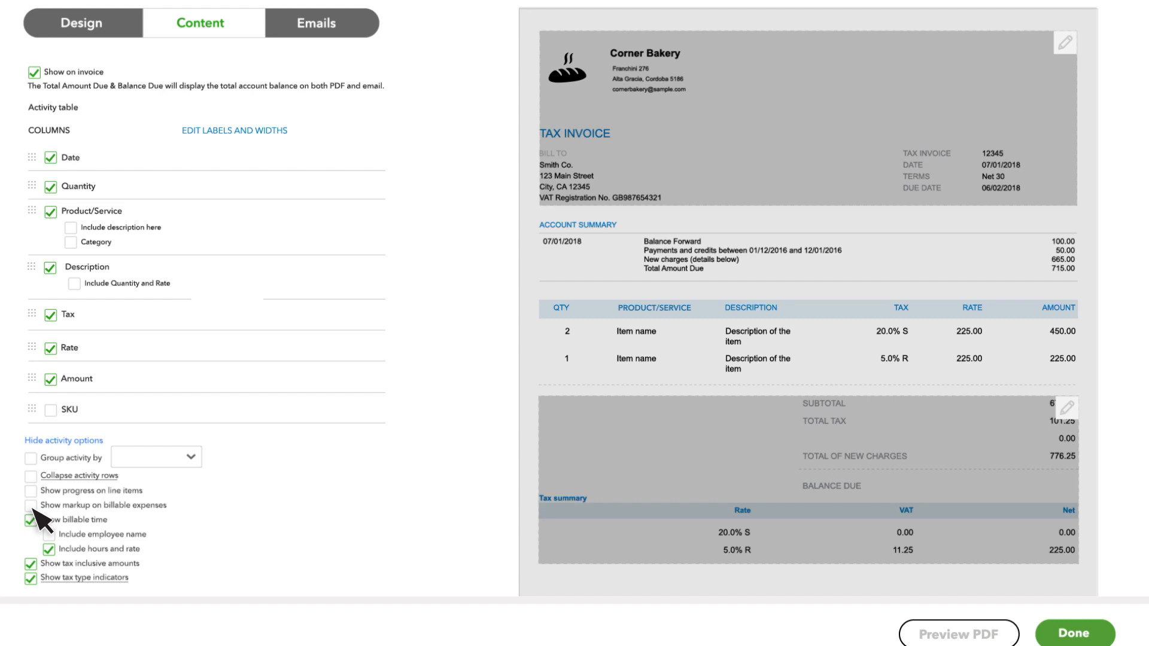
click(611, 465)
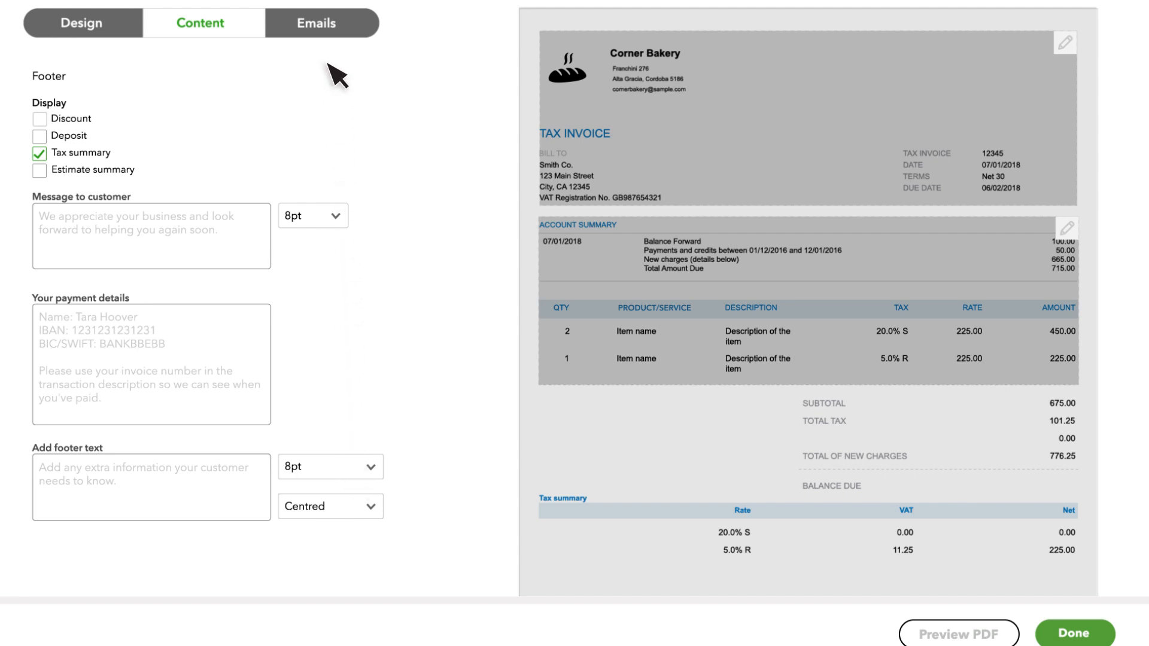
Step: Set invoice emails to include the invoice as an attached PDF
click(327, 29)
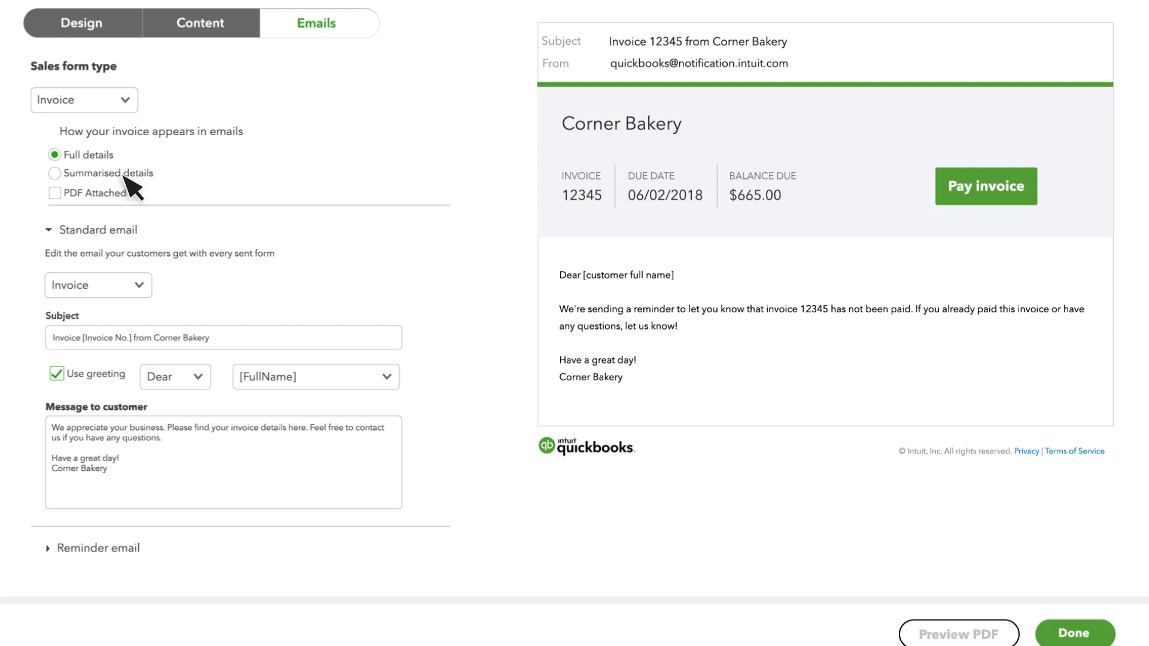
click(61, 193)
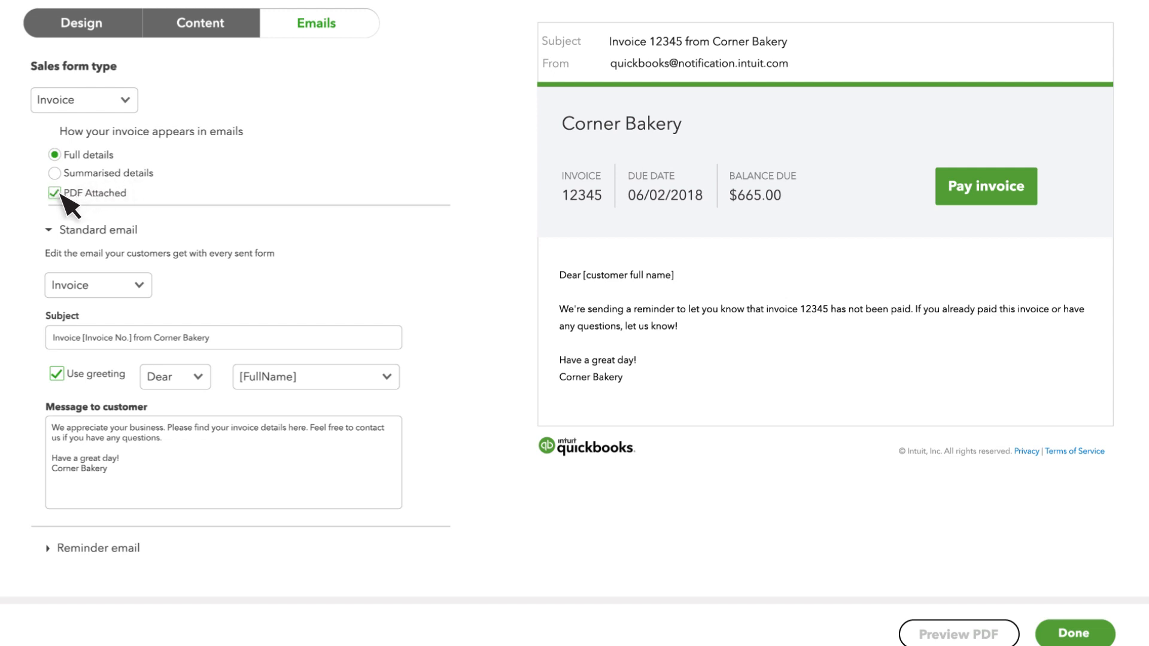